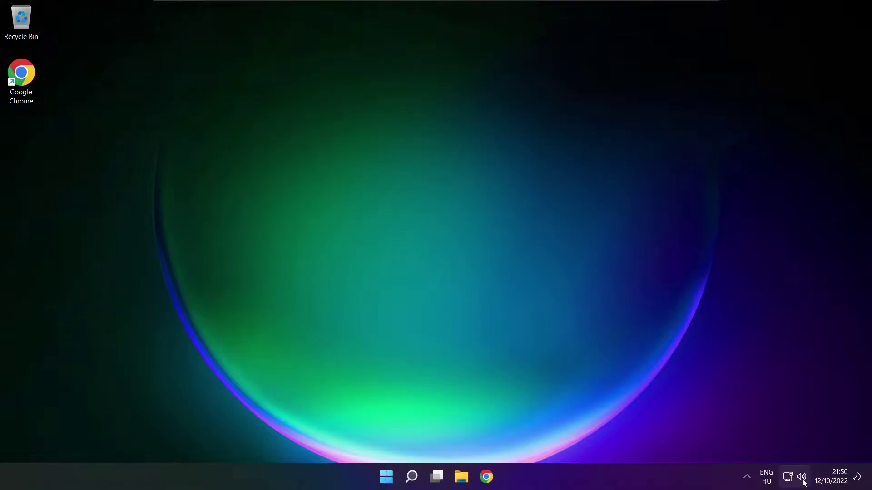
# Make Speakers (High Definition Audio Device) the sound output in Quick Settings.
pyautogui.click(802, 481)
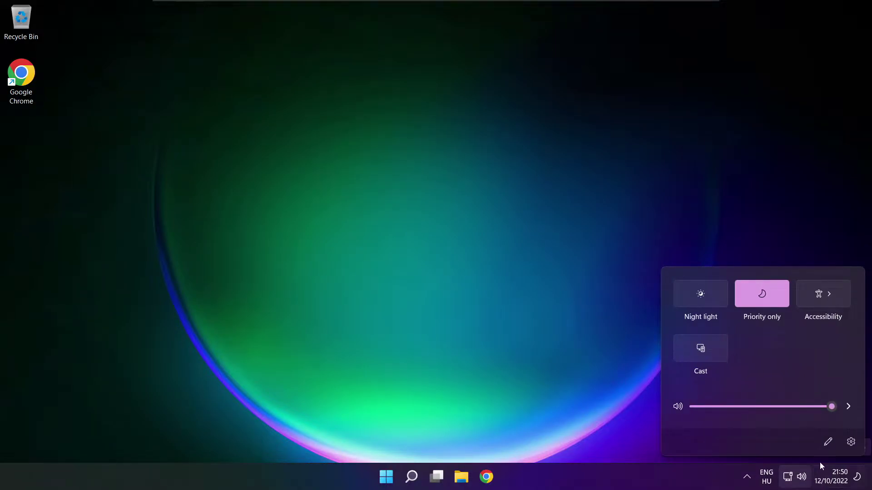
pyautogui.click(849, 408)
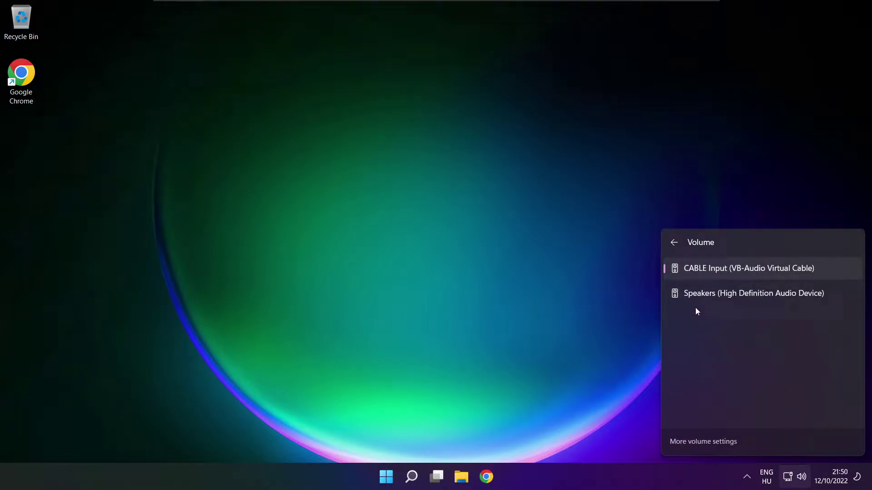
pyautogui.click(832, 298)
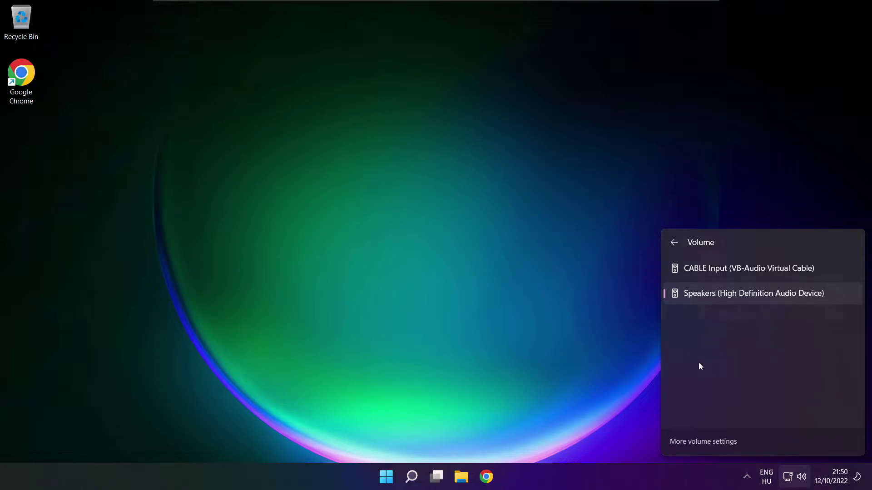
pyautogui.click(462, 268)
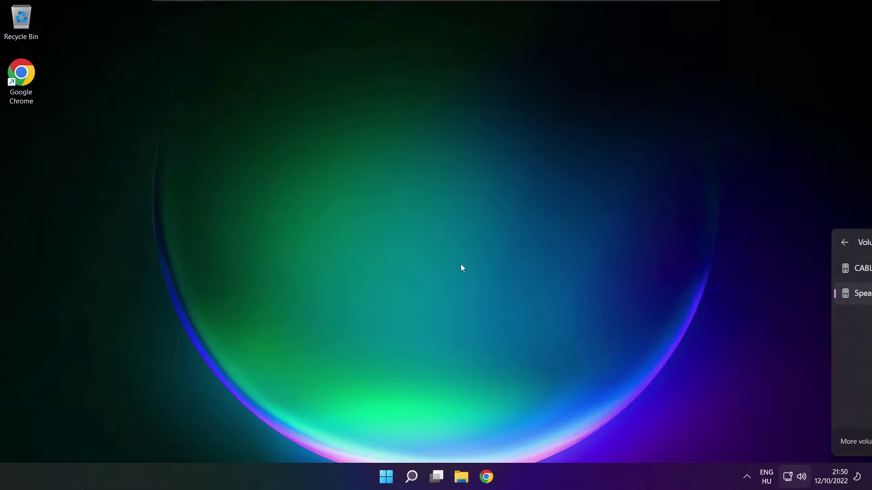
# Check the Start menu power options, then go to the full sound settings from Quick Settings.
pyautogui.click(387, 475)
pyautogui.click(578, 437)
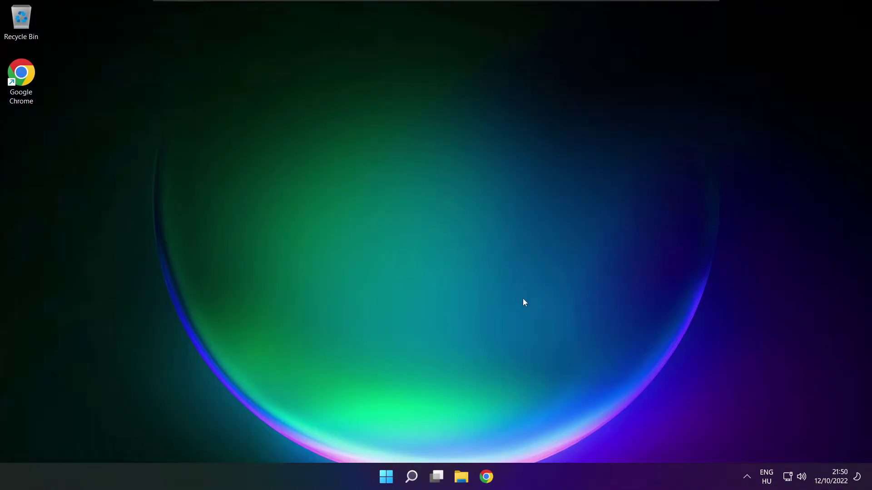
pyautogui.click(803, 478)
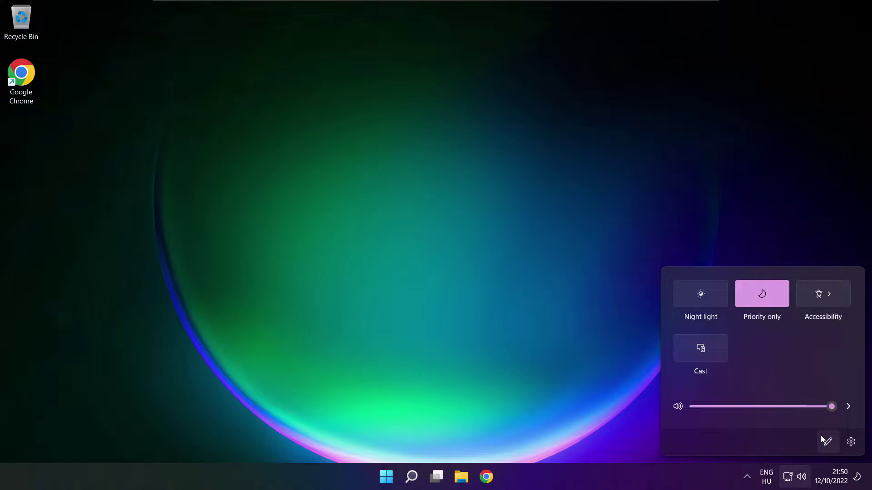
pyautogui.click(849, 407)
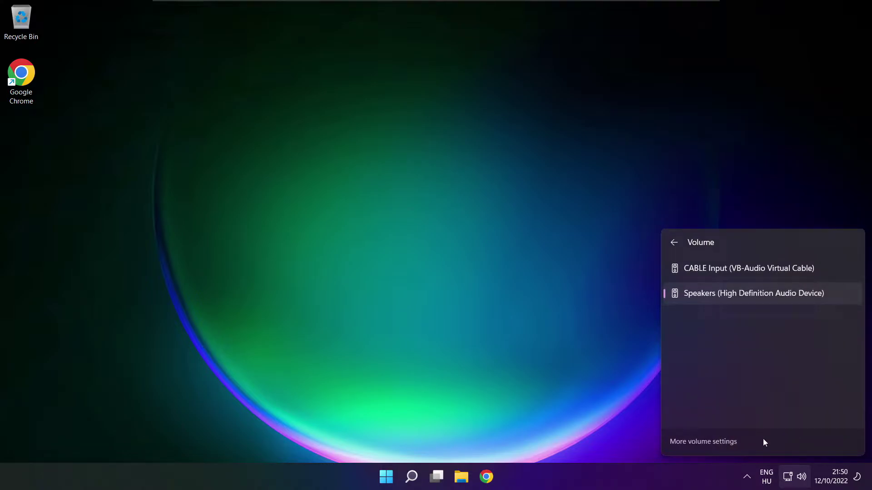
pyautogui.click(707, 445)
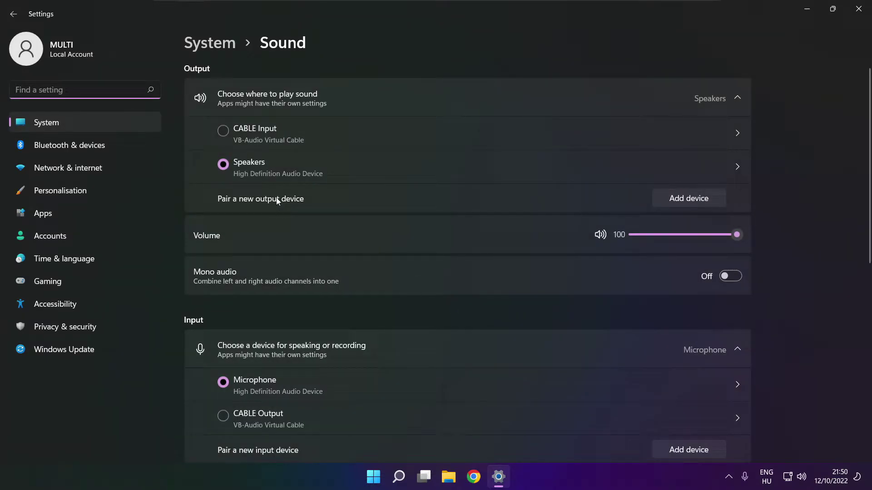
# Leave output volume at 100 and bring up the classic Sound window via More sound settings.
pyautogui.click(230, 165)
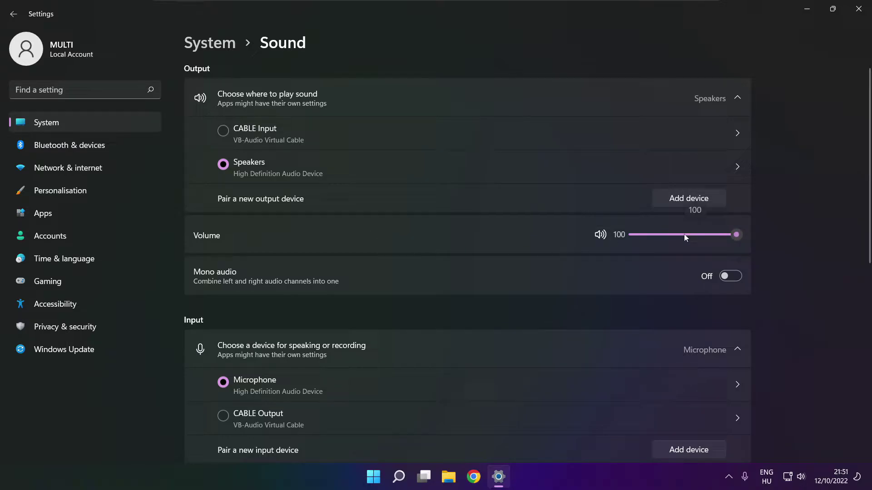
pyautogui.moveTo(683, 233); pyautogui.dragTo(752, 234)
pyautogui.moveTo(870, 230); pyautogui.dragTo(865, 380)
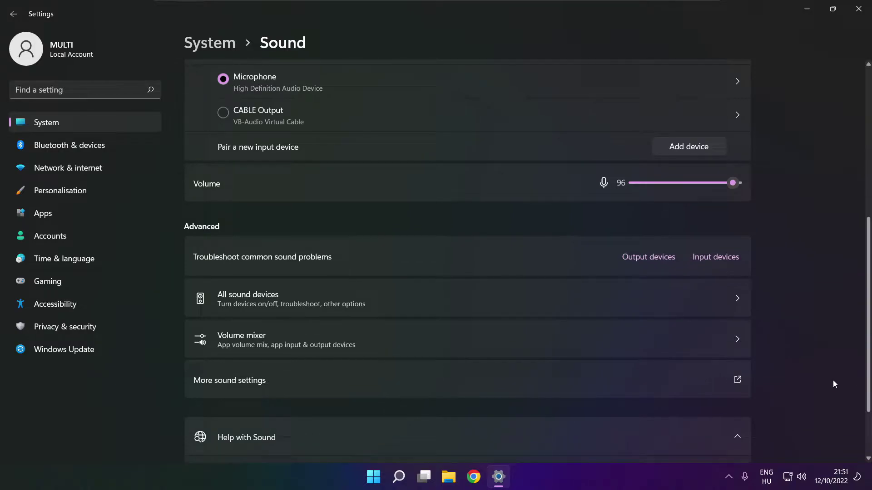
pyautogui.click(359, 384)
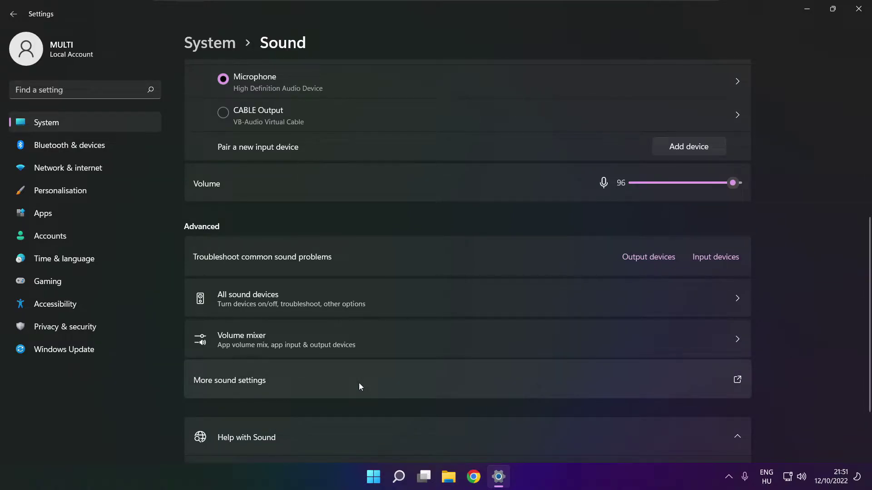
# Disable the CABLE Input playback device and select Speakers instead.
pyautogui.click(371, 207)
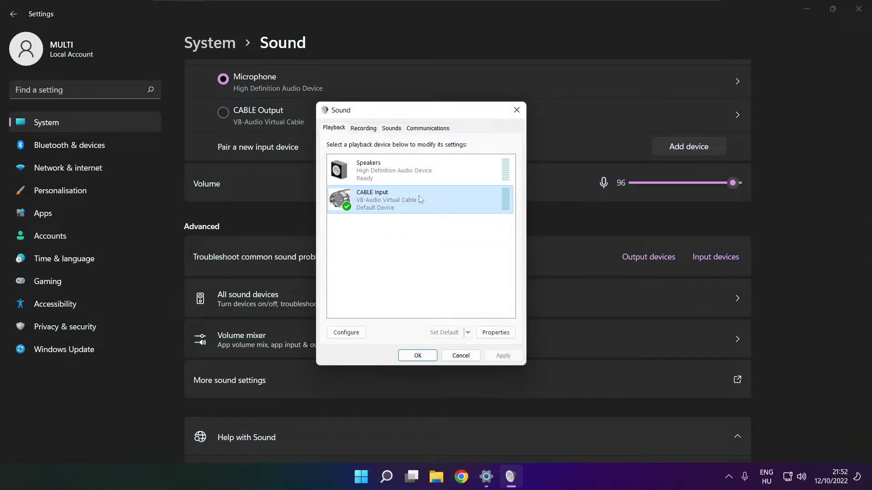
pyautogui.rightClick(461, 199)
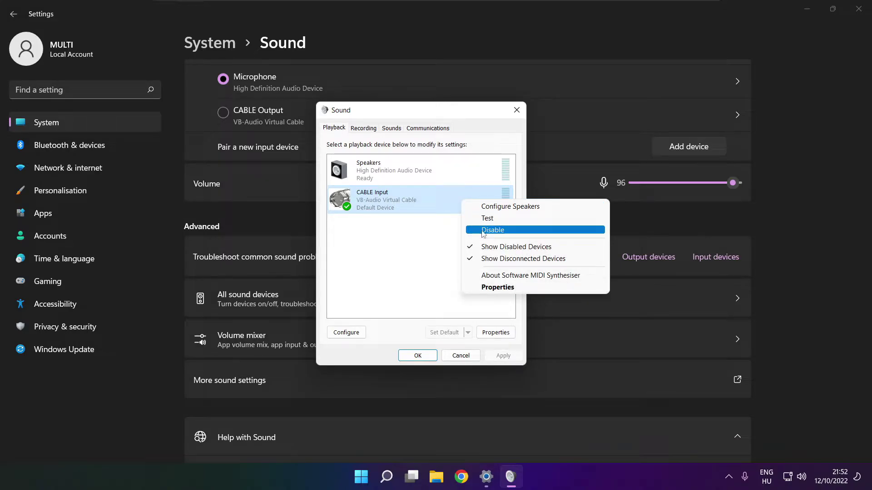
pyautogui.click(504, 232)
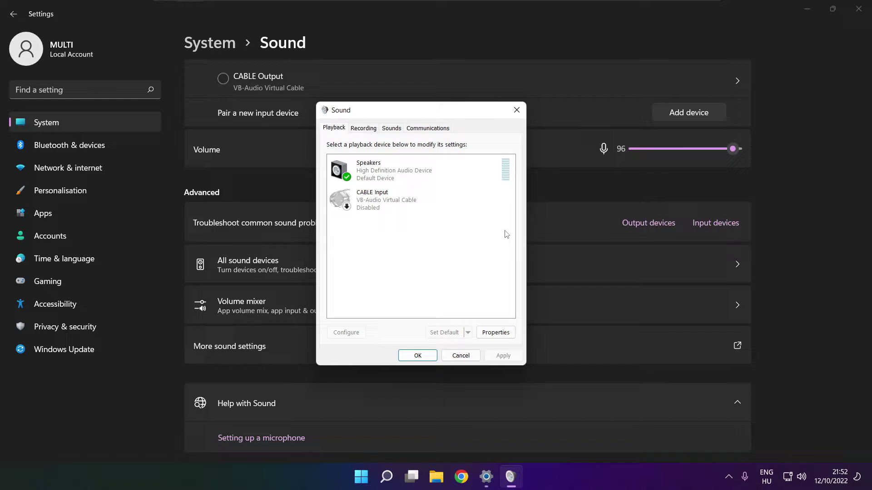
pyautogui.click(377, 178)
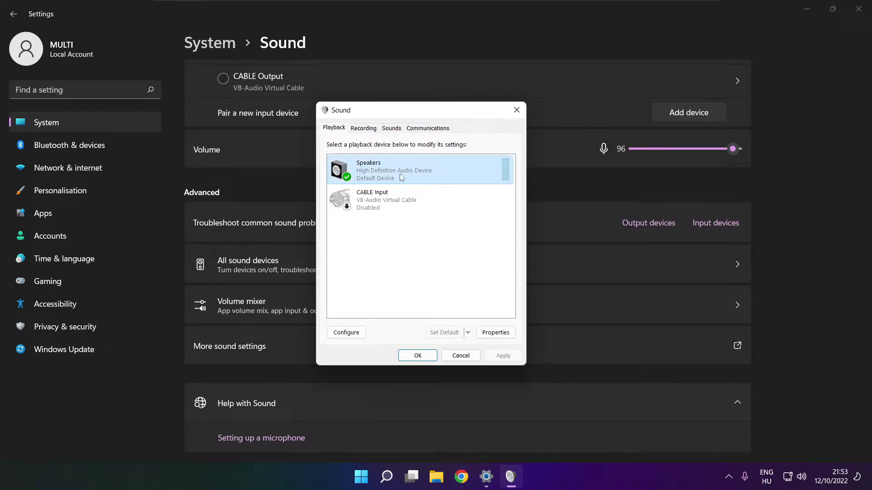
# Configure the Speakers as 7.1 Surround, keeping all optional and full-range speakers.
pyautogui.rightClick(425, 178)
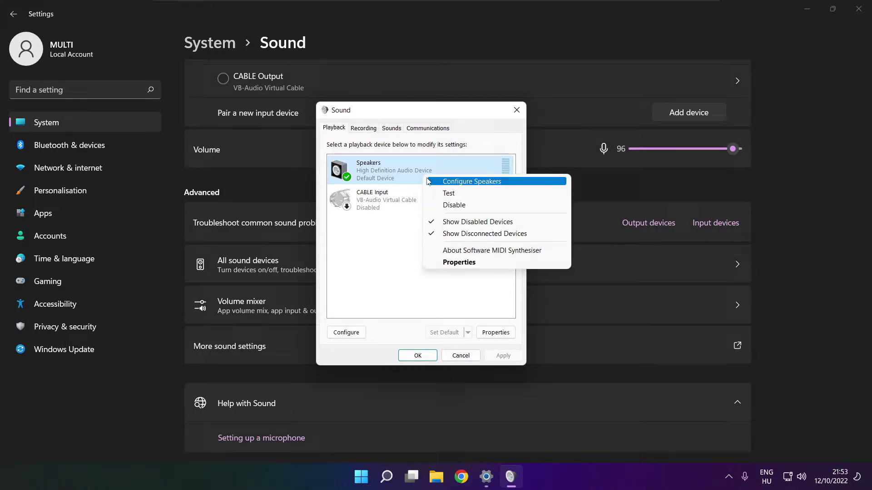
pyautogui.click(481, 183)
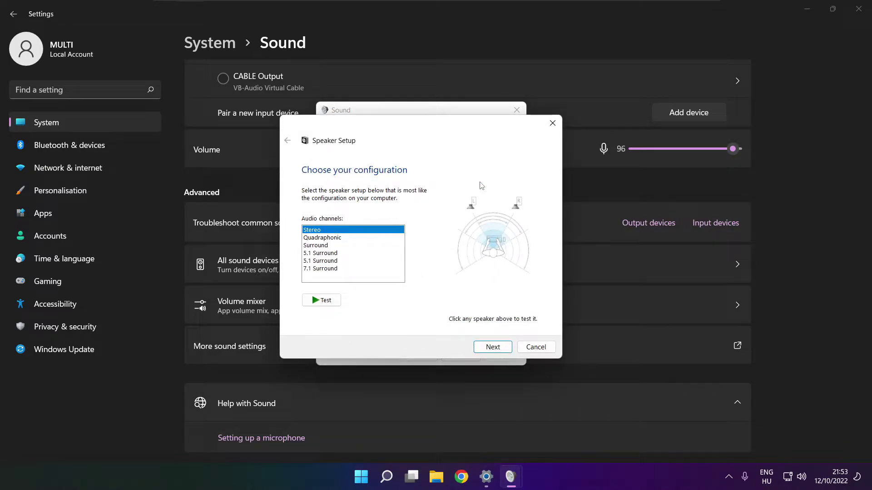
pyautogui.click(325, 269)
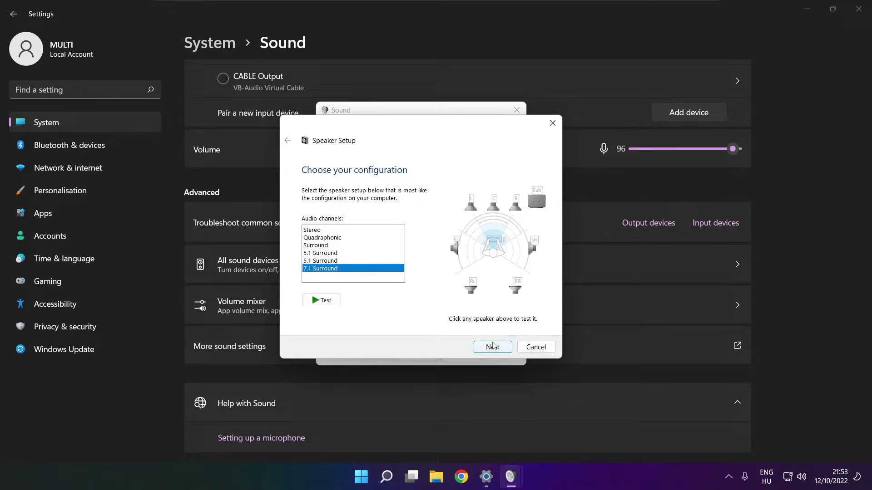
pyautogui.click(493, 347)
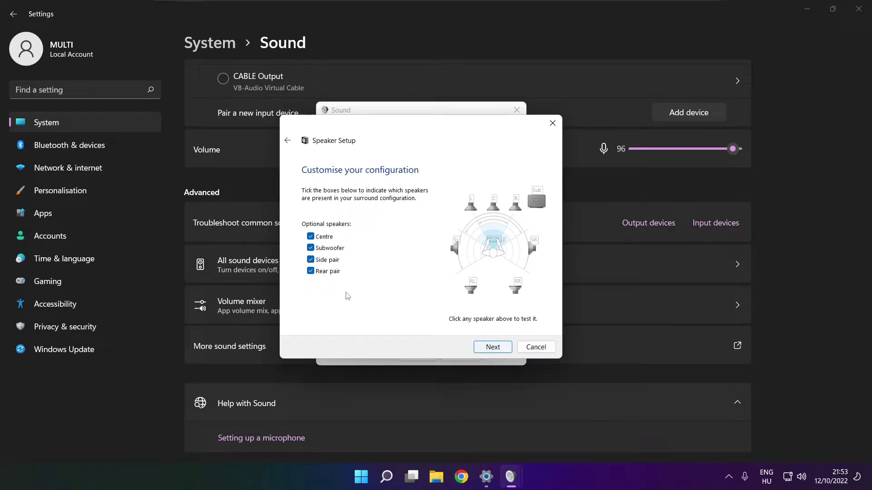
pyautogui.click(489, 347)
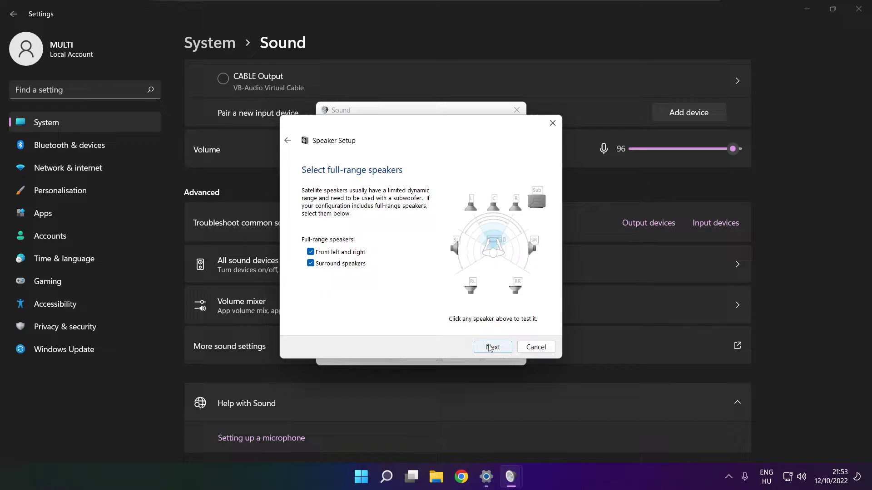
pyautogui.click(490, 348)
pyautogui.click(492, 347)
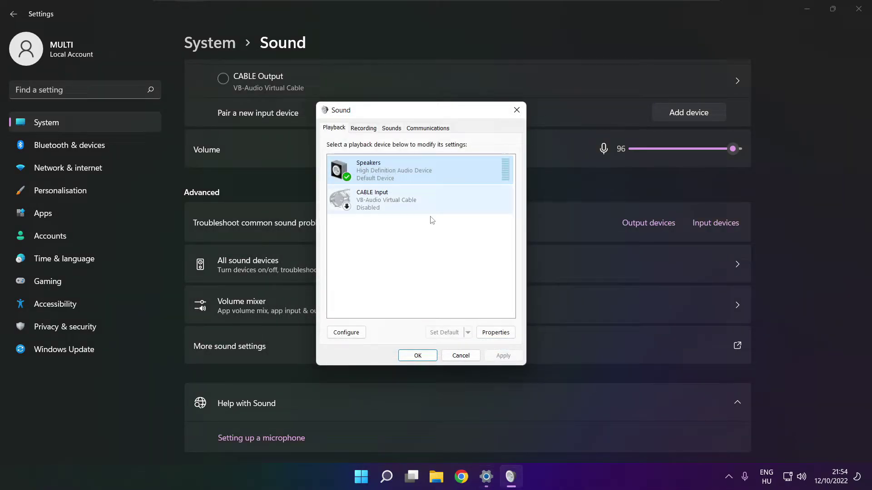
# In Speakers Properties, tick Disable all enhancements and apply the change.
pyautogui.click(495, 333)
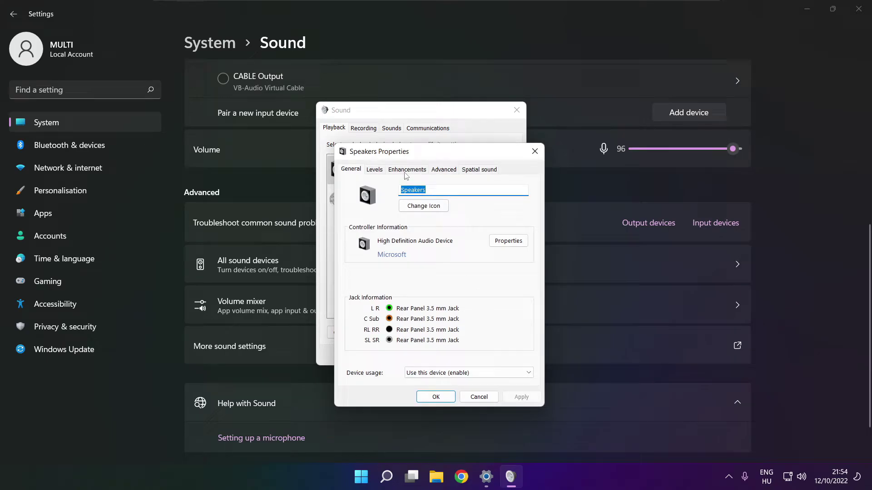
pyautogui.moveTo(413, 157); pyautogui.dragTo(395, 129)
pyautogui.click(362, 143)
pyautogui.click(384, 143)
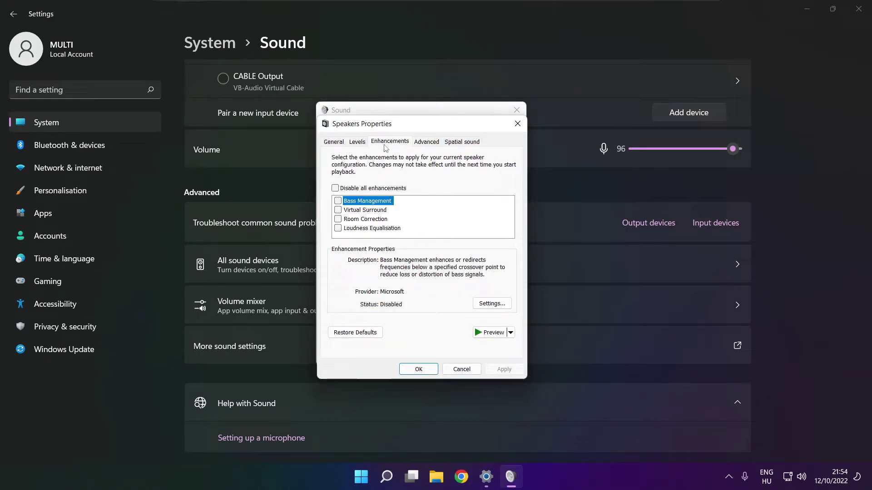
pyautogui.click(336, 188)
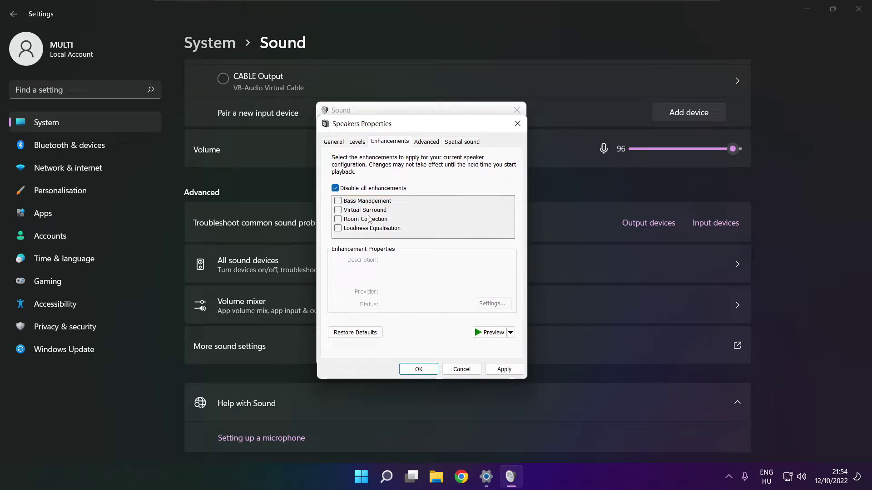
pyautogui.click(510, 371)
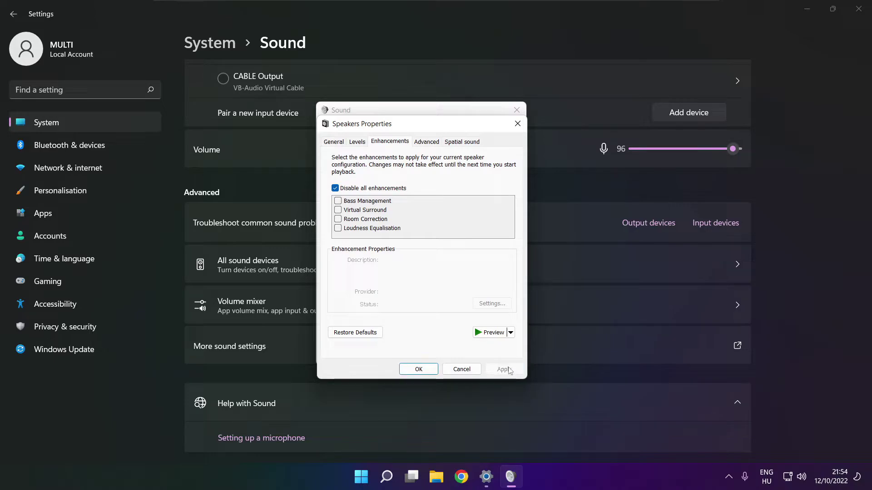
# Keep 16 bit, 48000 Hz (DVD Quality) as the default format, then close Sound and Settings.
pyautogui.click(425, 143)
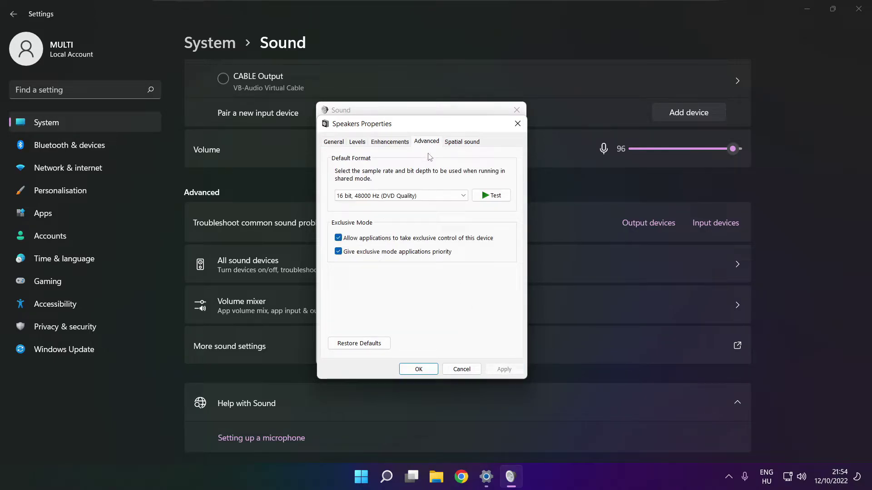
pyautogui.click(462, 196)
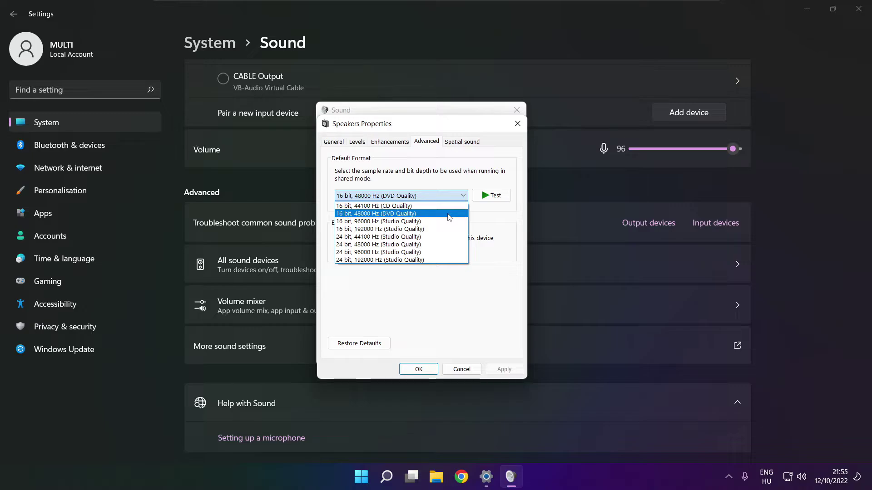
pyautogui.click(449, 217)
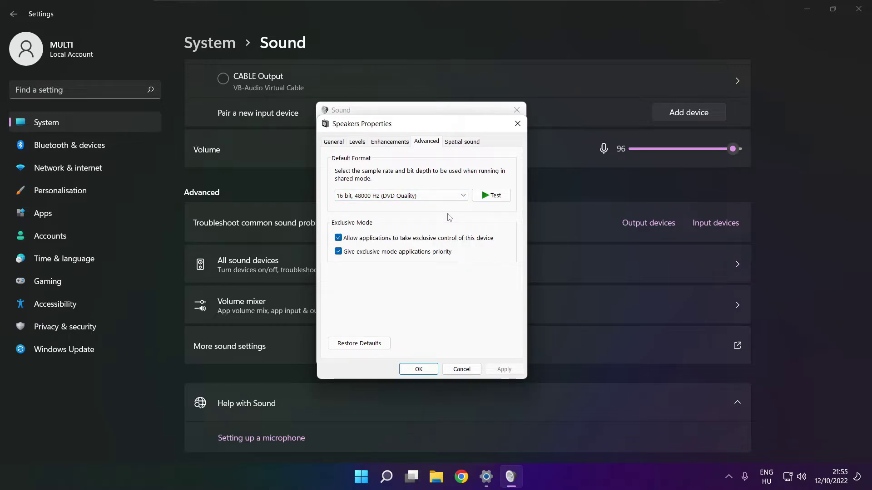
pyautogui.click(419, 369)
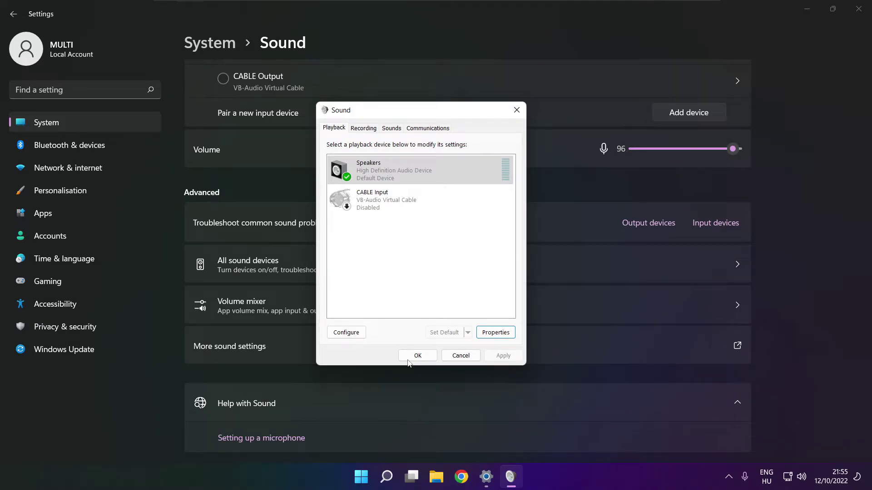
pyautogui.click(418, 357)
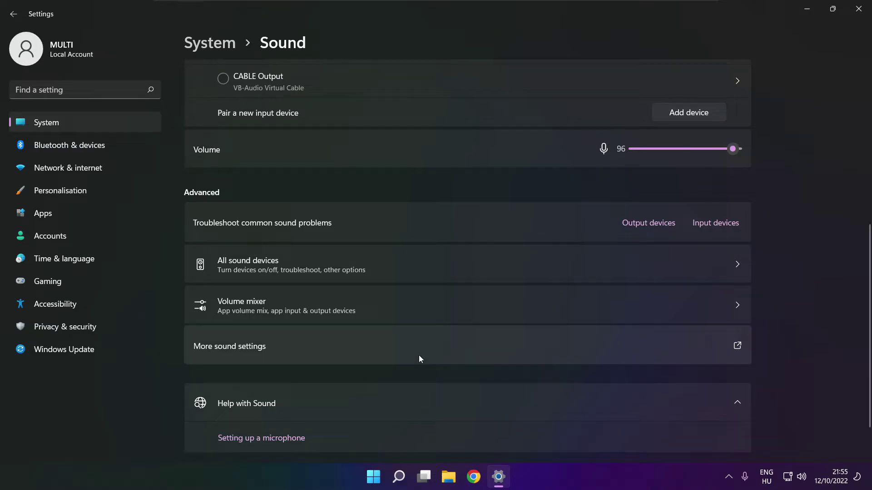
pyautogui.click(867, 14)
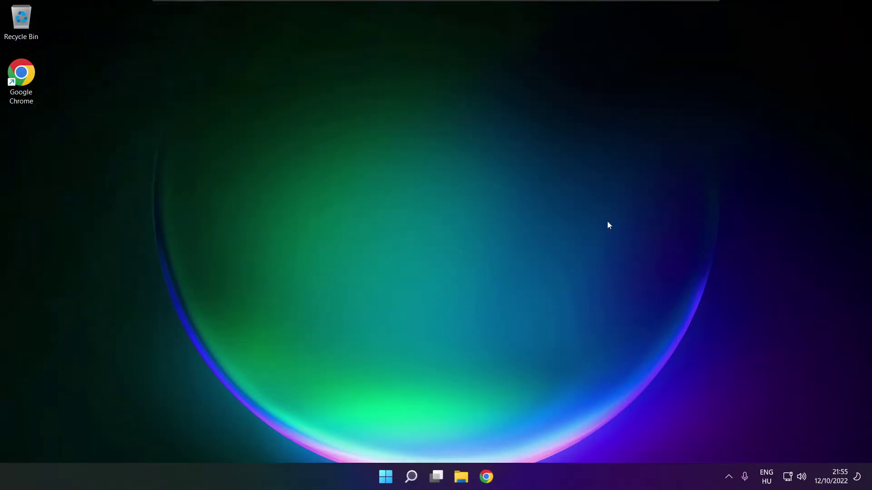
# Search Windows for 'device manager'.
pyautogui.click(385, 477)
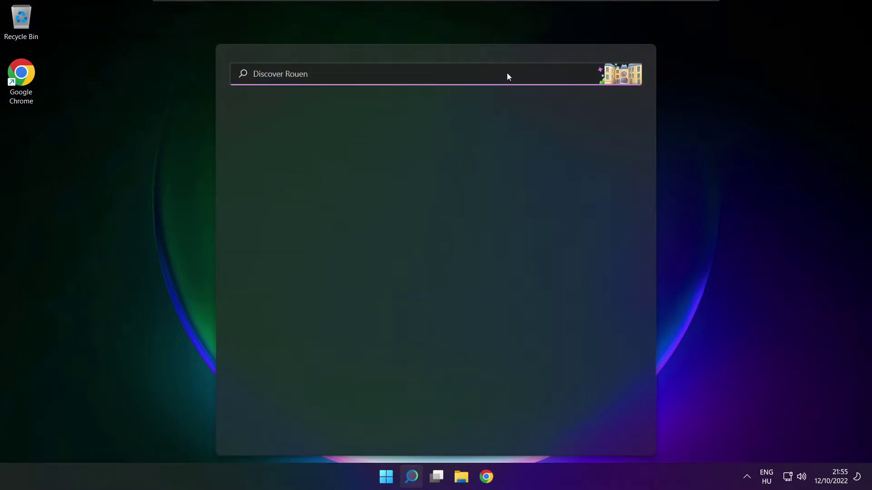
pyautogui.write('device')
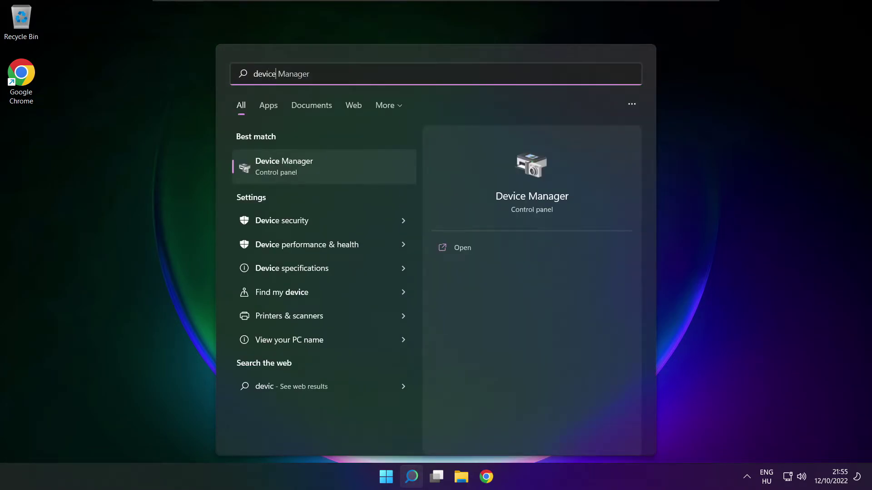
pyautogui.write(' manager')
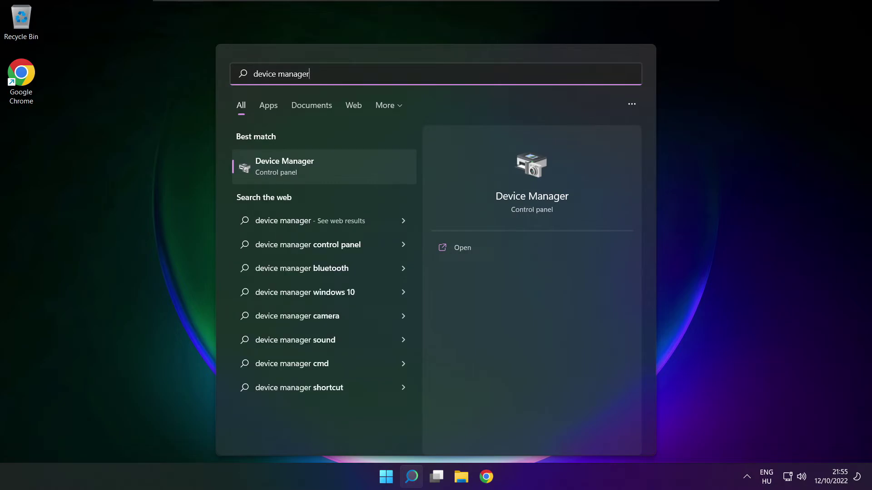
# Launch Device Manager, expand Sound, video and game controllers, and update High Definition Audio Device's driver.
pyautogui.click(337, 166)
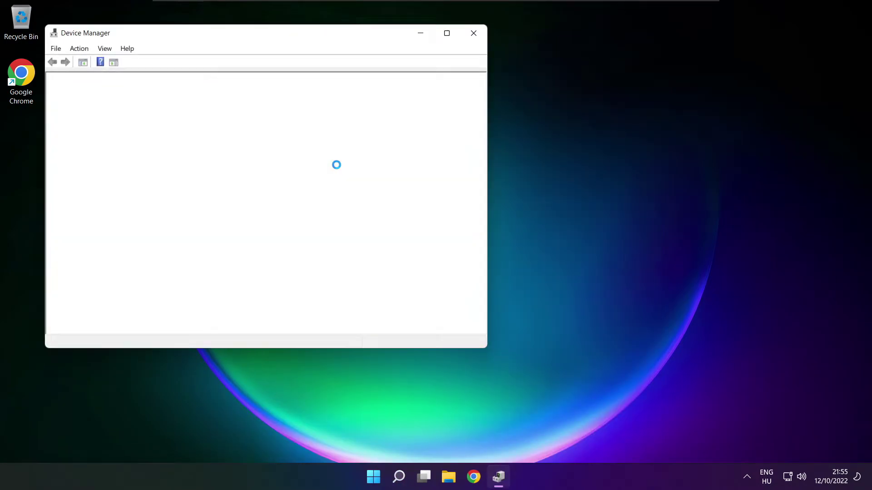
pyautogui.moveTo(273, 36); pyautogui.dragTo(457, 81)
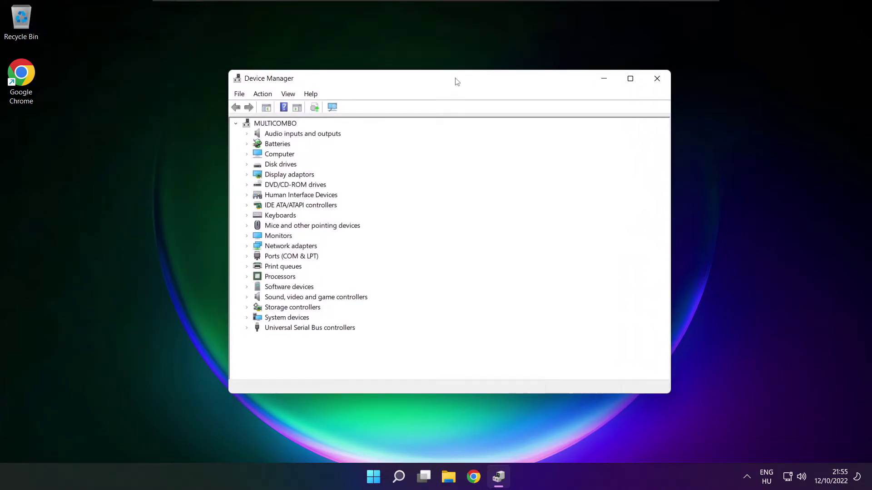
pyautogui.click(255, 299)
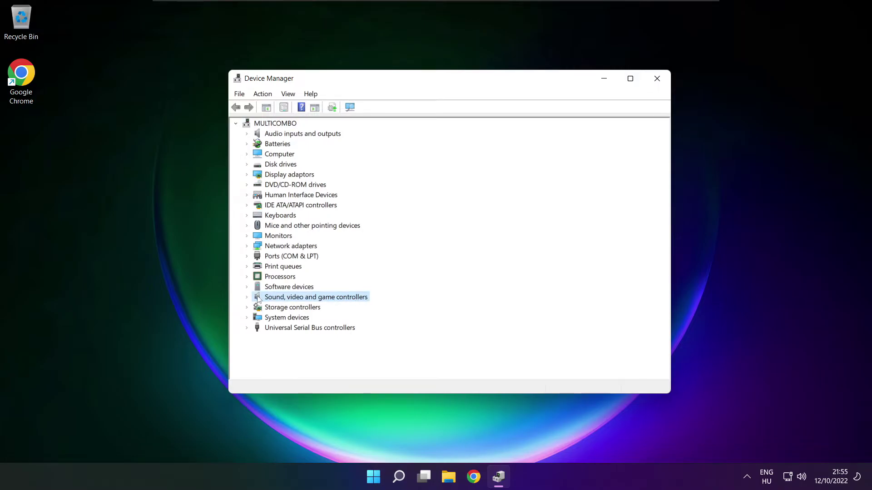
pyautogui.click(249, 298)
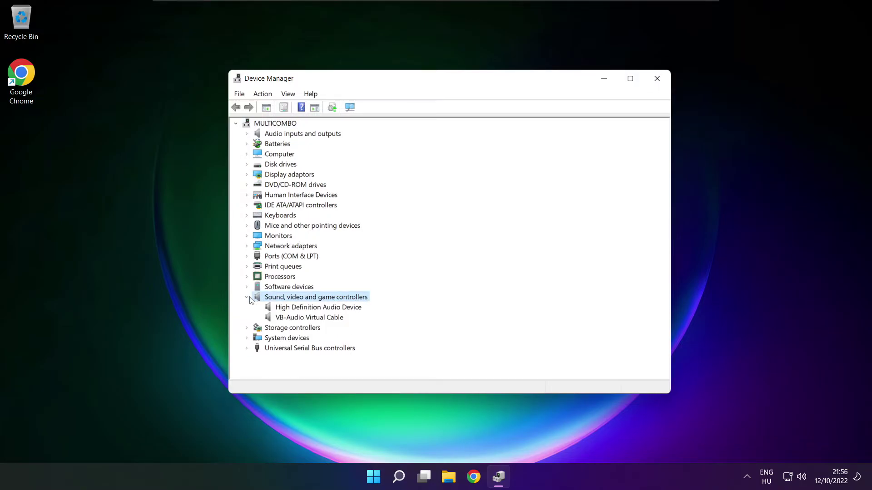
pyautogui.click(289, 308)
pyautogui.rightClick(311, 309)
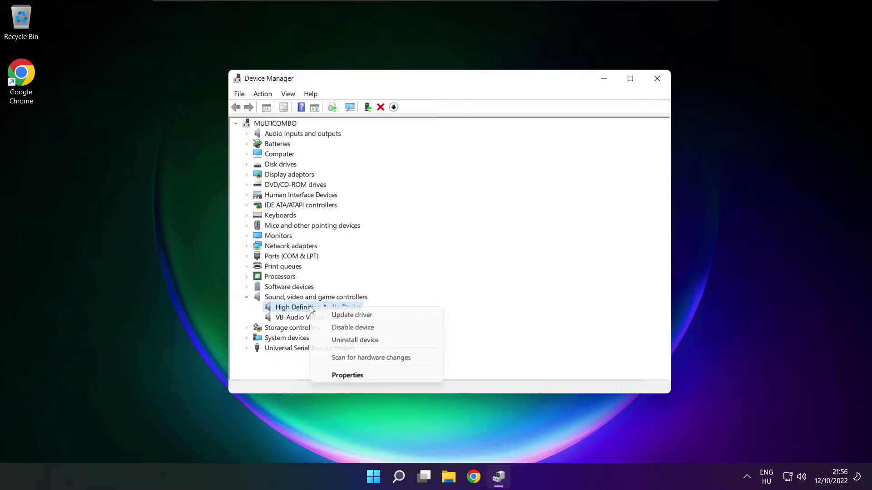
pyautogui.click(393, 316)
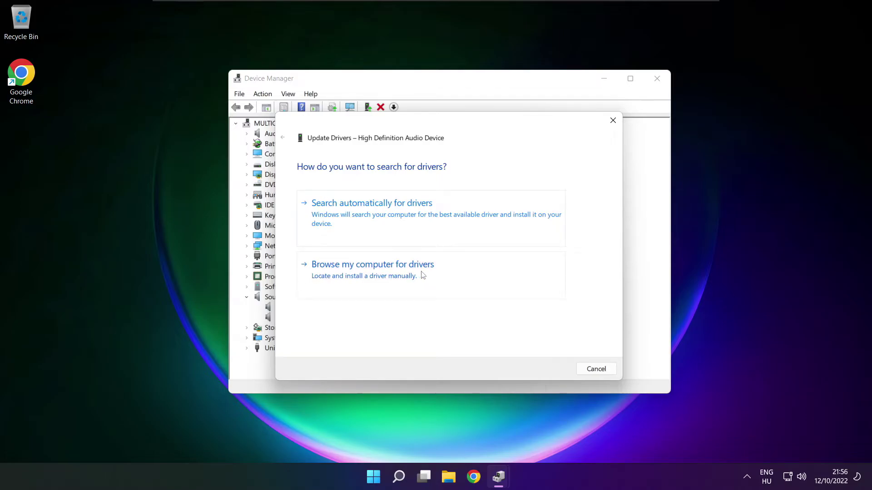
# Reinstall High Definition Audio Device from the compatible driver list, accepting the warning.
pyautogui.click(393, 276)
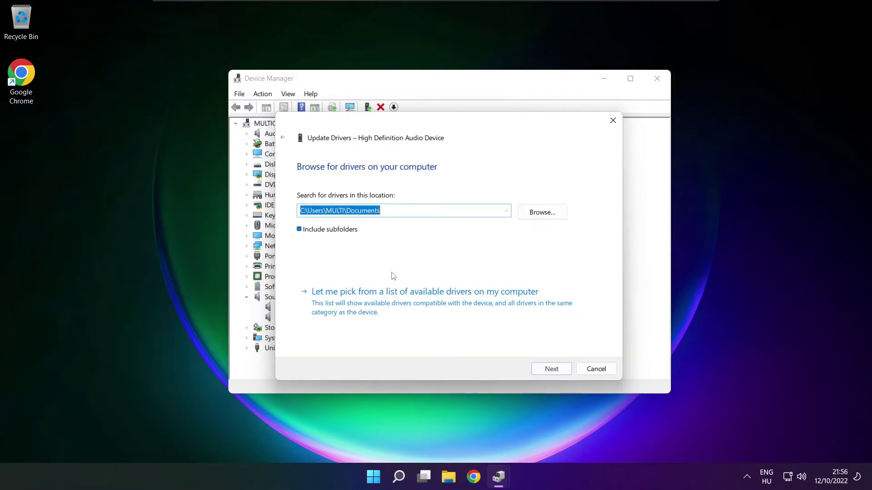
pyautogui.click(428, 309)
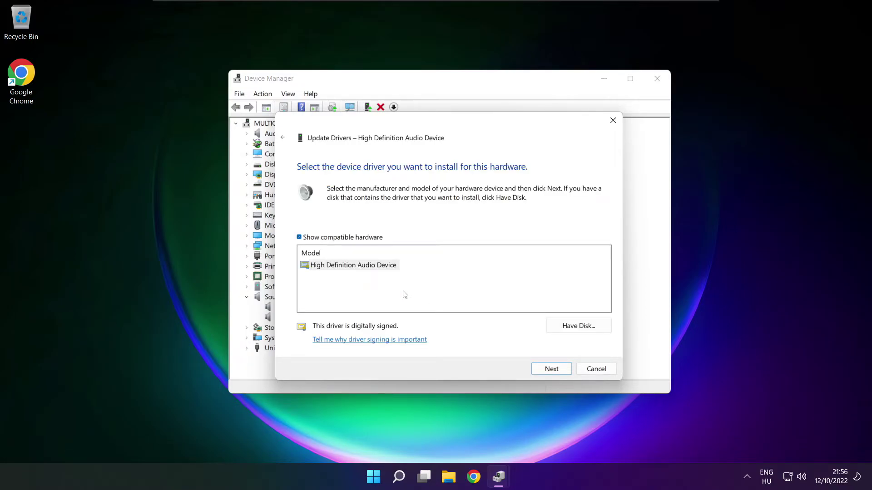
pyautogui.click(311, 266)
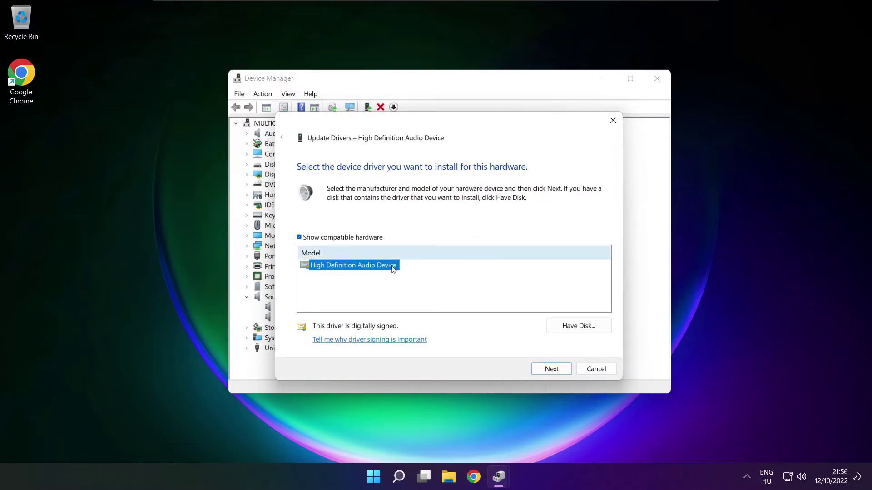
pyautogui.click(553, 372)
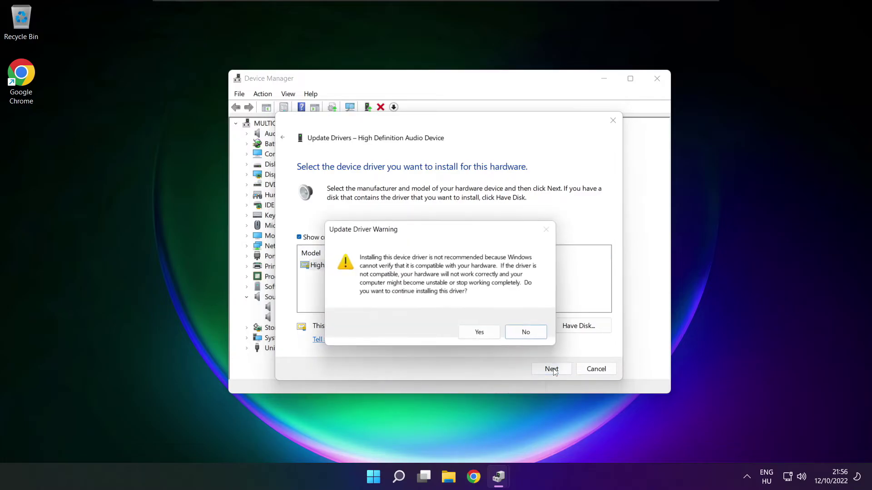
pyautogui.click(475, 335)
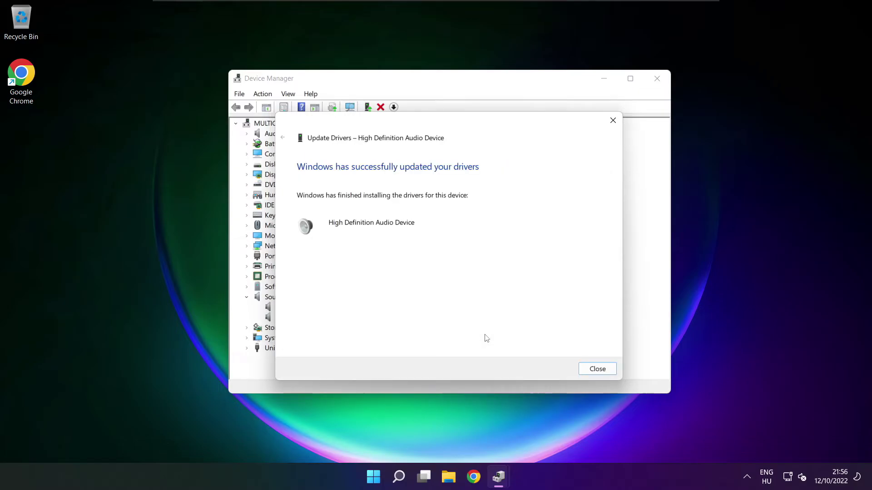
pyautogui.click(597, 369)
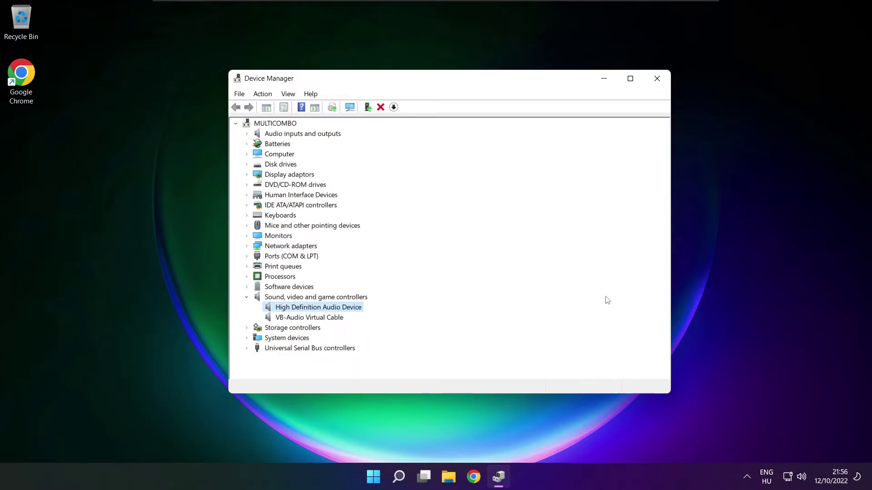
# Close Device Manager and view the Start menu's power options.
pyautogui.click(658, 80)
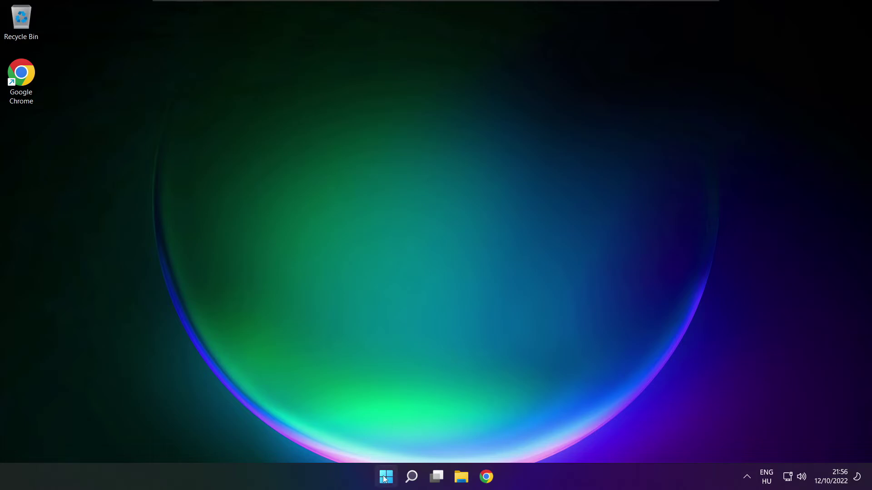
pyautogui.click(385, 479)
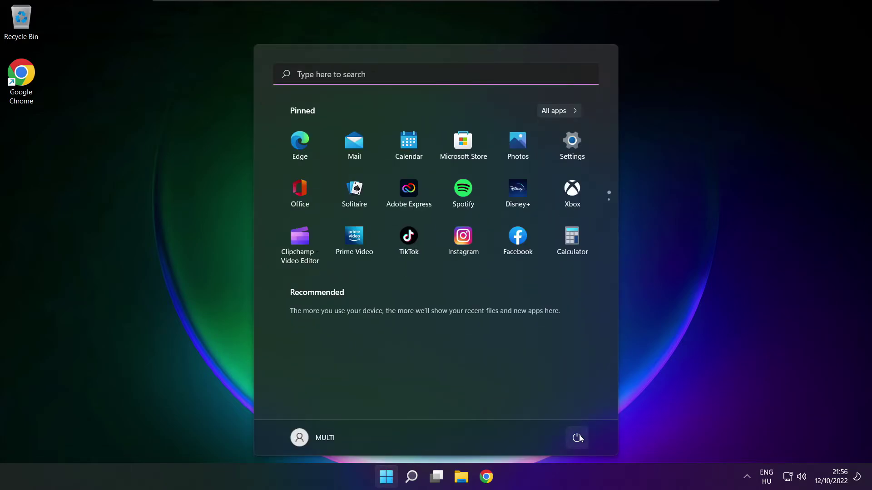
pyautogui.click(577, 437)
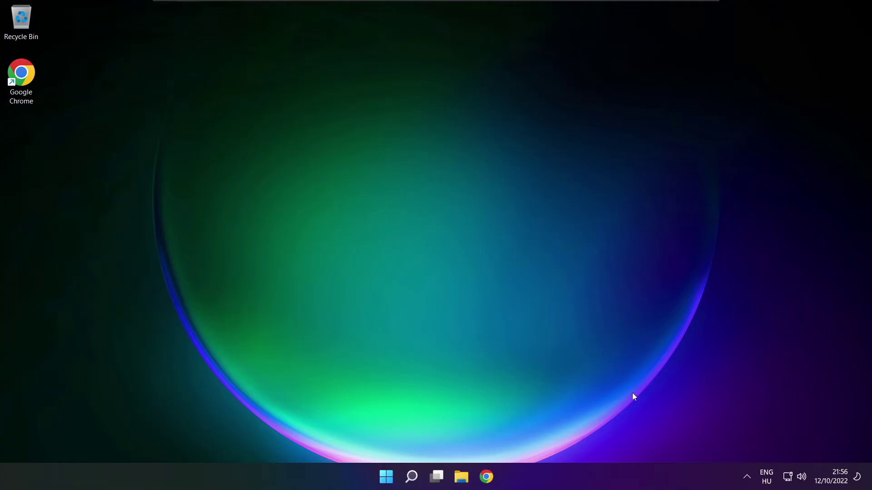
# Open Sound settings from the taskbar speaker icon and scroll down to the Advanced troubleshooting options.
pyautogui.rightClick(801, 477)
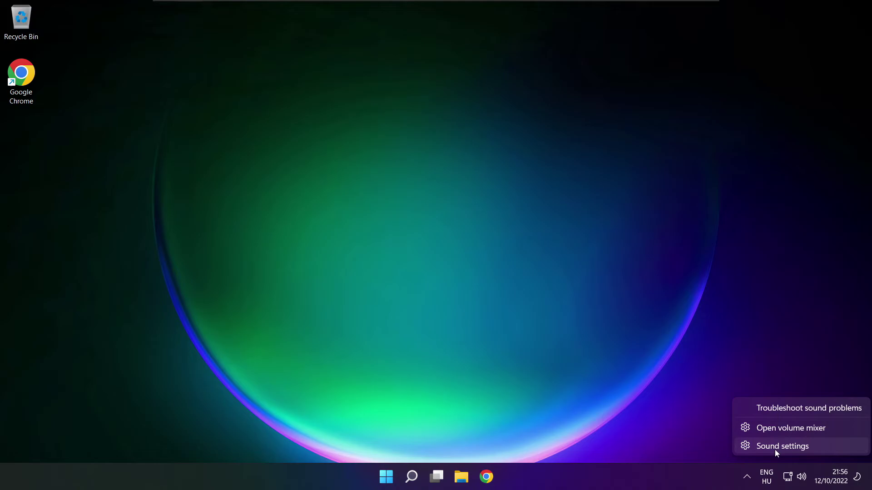
pyautogui.click(812, 447)
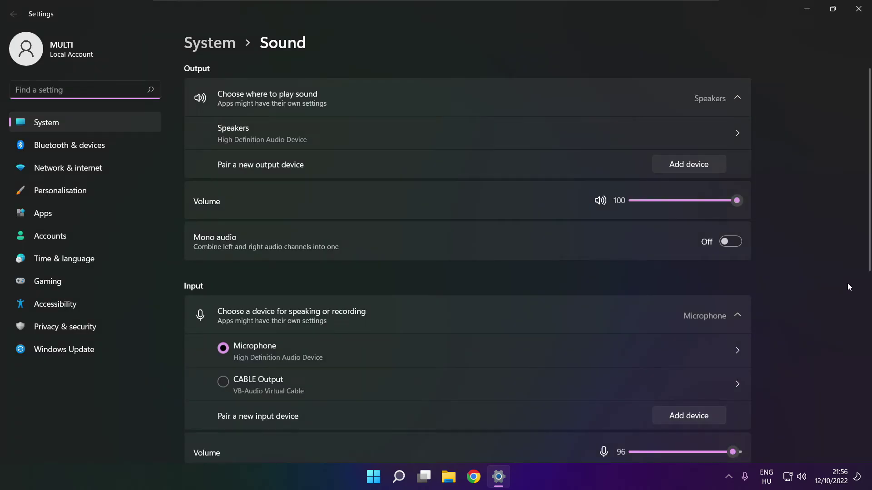
pyautogui.scroll(-6, 867, 207)
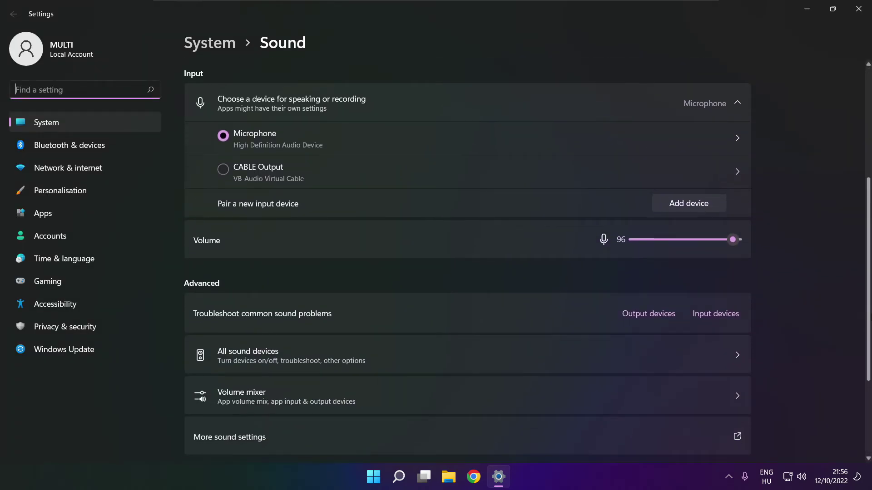
pyautogui.scroll(-2, 867, 207)
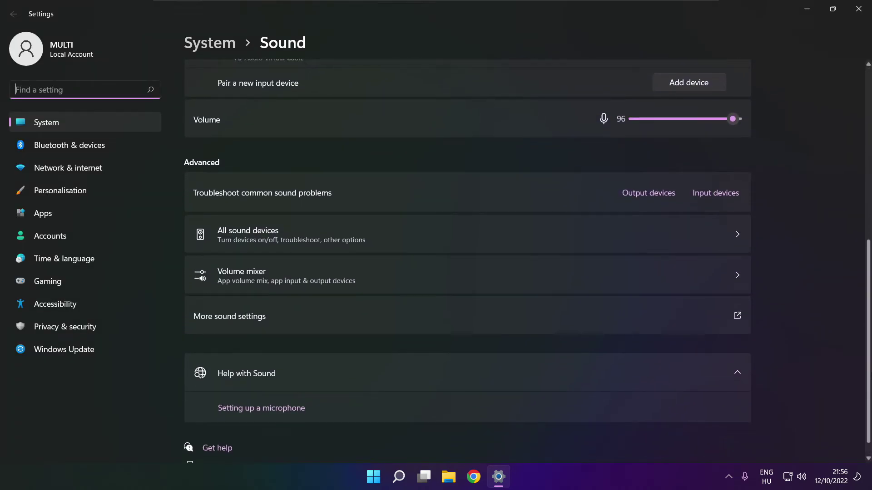
pyautogui.scroll(-1, 468, 264)
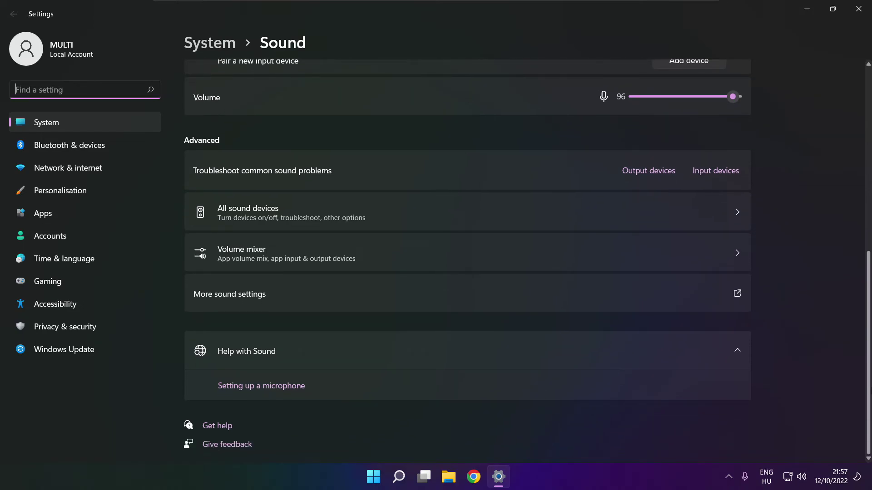
# Start the Playing Audio troubleshooter for output devices under Troubleshoot common sound problems.
pyautogui.click(653, 176)
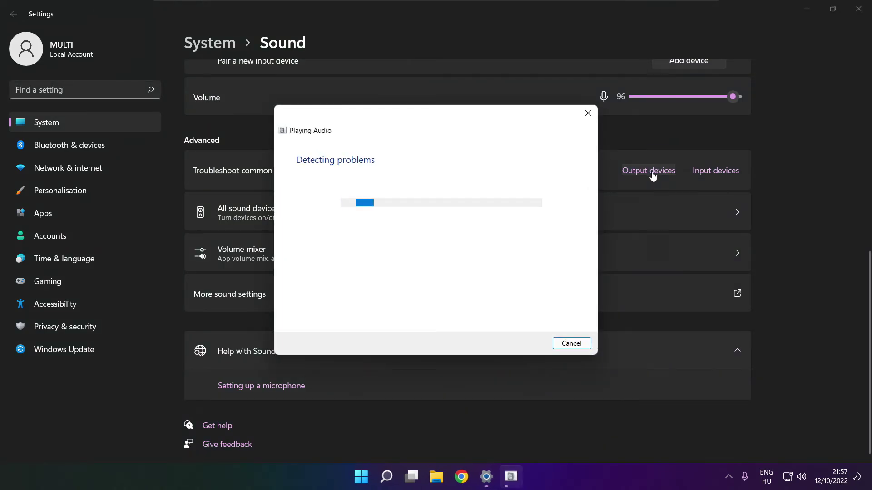